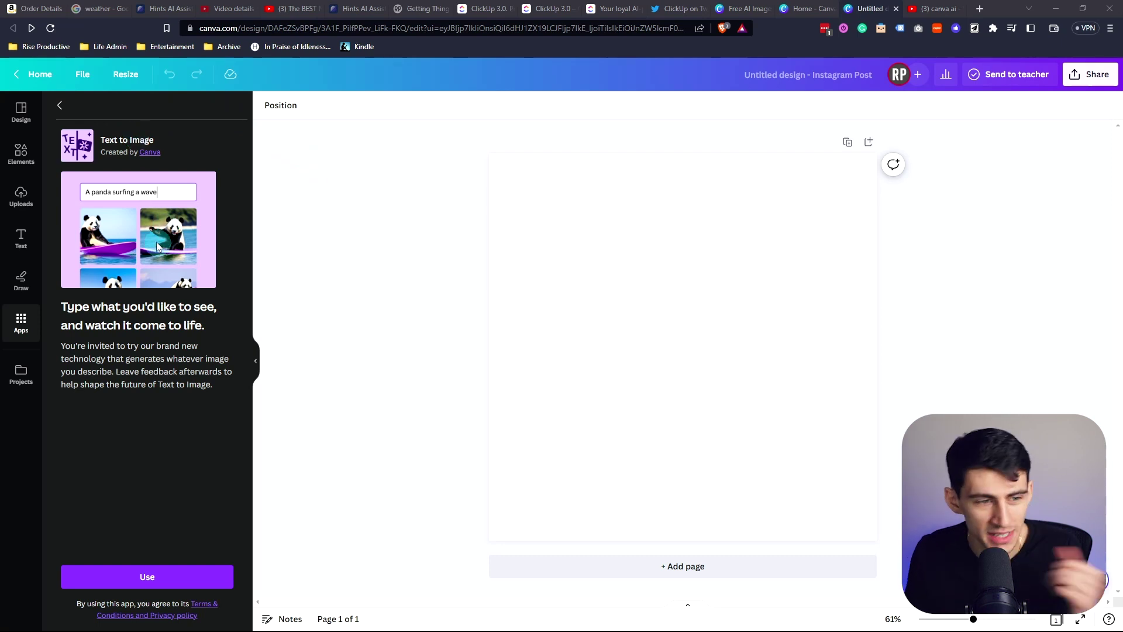
Step: Launch the Text to Image app from the Apps panel beside the blank Instagram post
{"action": "left_click", "coordinate": [96, 193]}
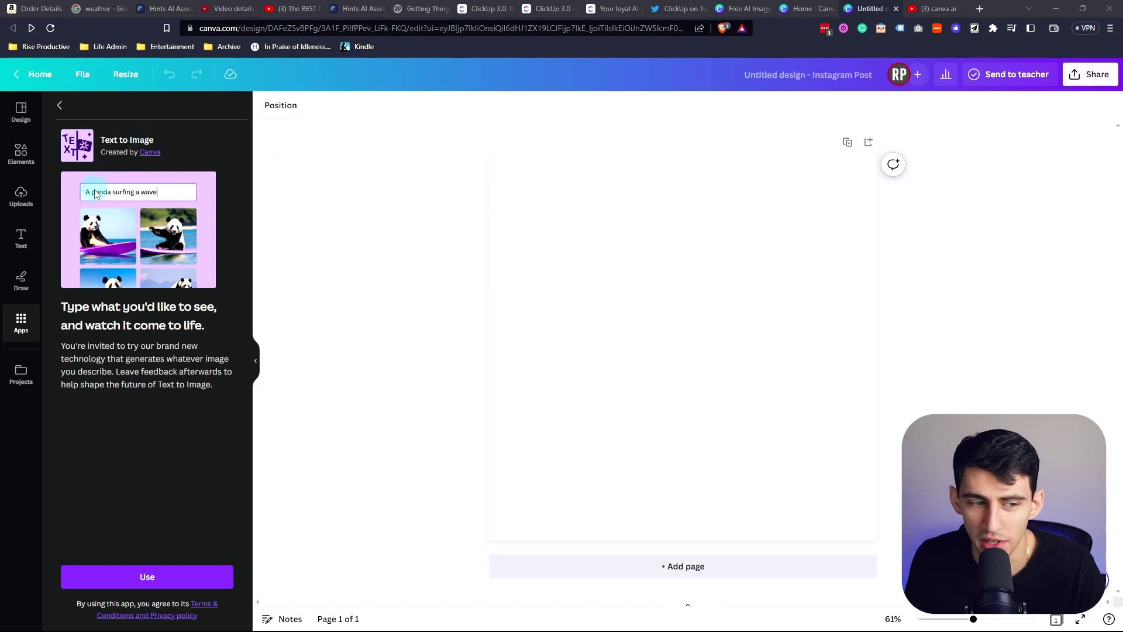
{"action": "left_click", "coordinate": [170, 578]}
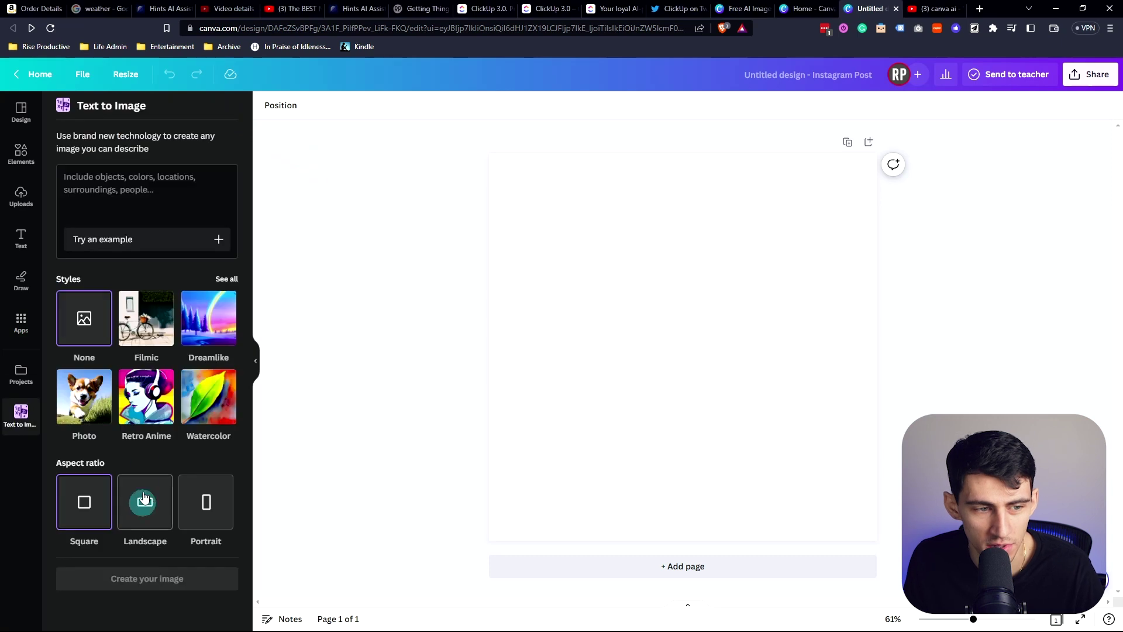
Step: Generate AI images from the prompt 'a cute corgi eating a taco'
{"action": "left_click", "coordinate": [205, 182]}
{"action": "type", "text": "a cute corgi eating a taco"}
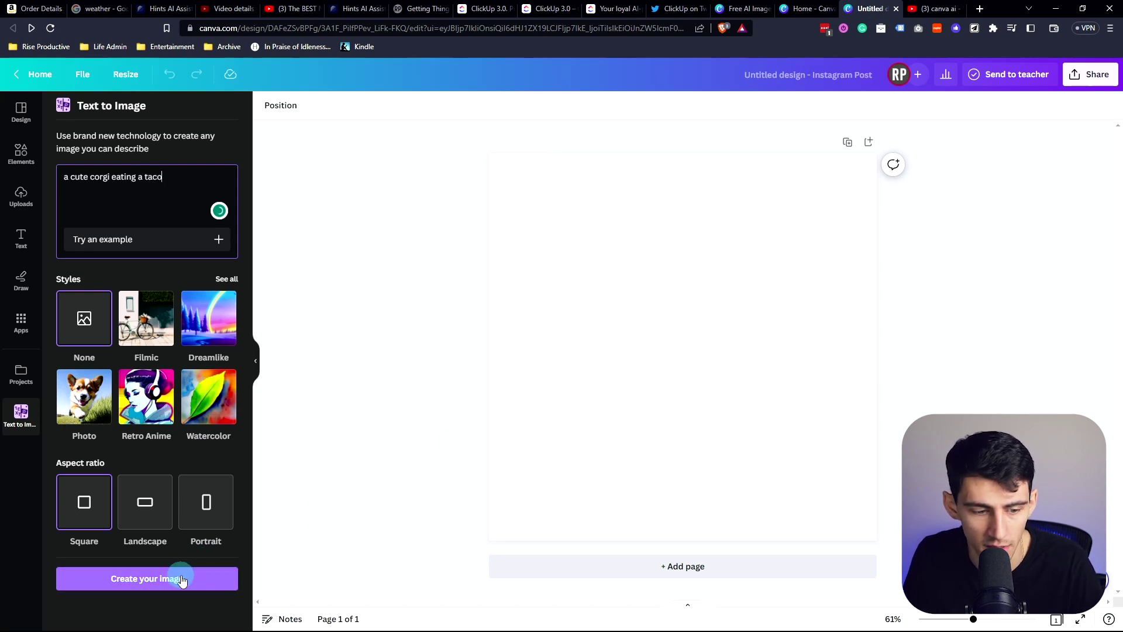
{"action": "left_click", "coordinate": [181, 578]}
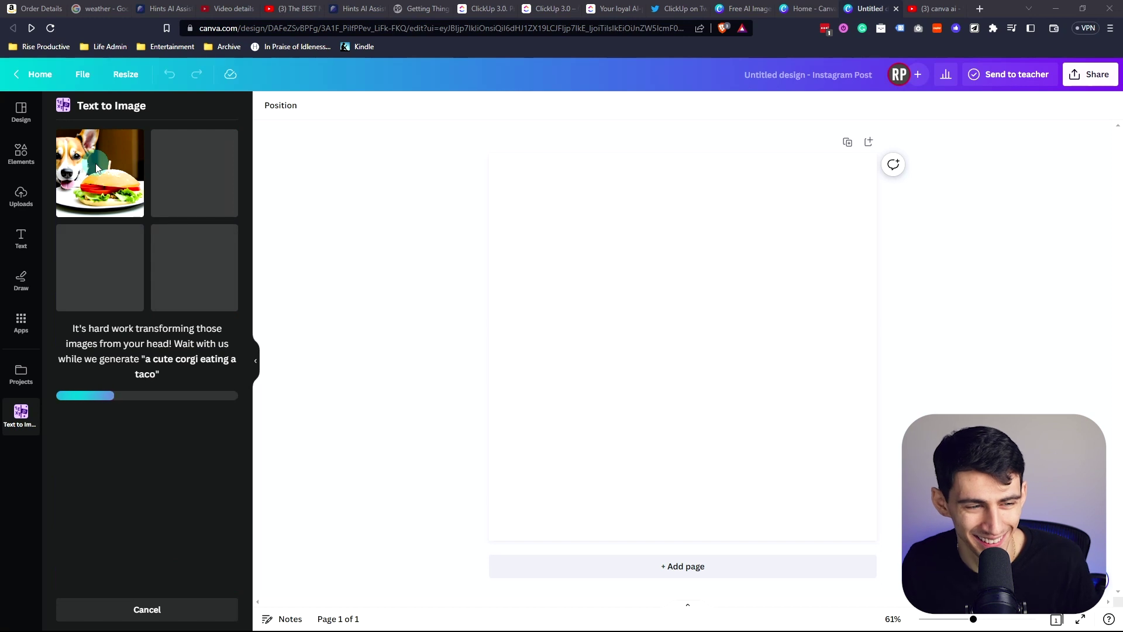
Step: Place the sitting corgi result and enlarge it to fill the whole post
{"action": "left_click_drag", "start_coordinate": [724, 375], "coordinate": [685, 333]}
{"action": "left_click_drag", "start_coordinate": [792, 237], "coordinate": [877, 152]}
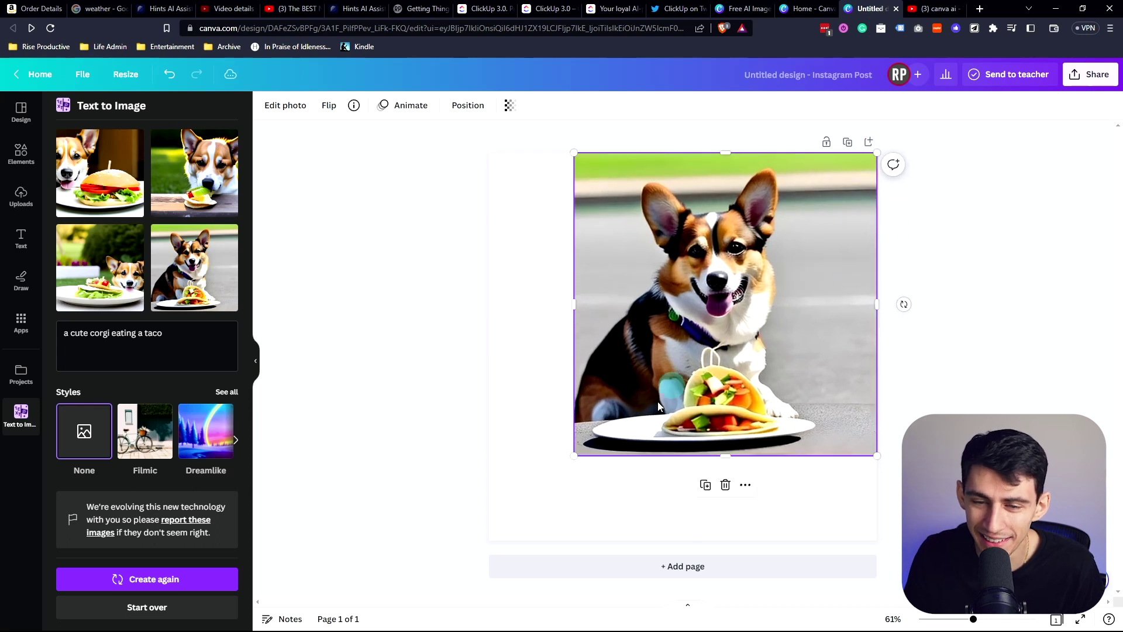
{"action": "left_click_drag", "start_coordinate": [574, 456], "coordinate": [489, 541]}
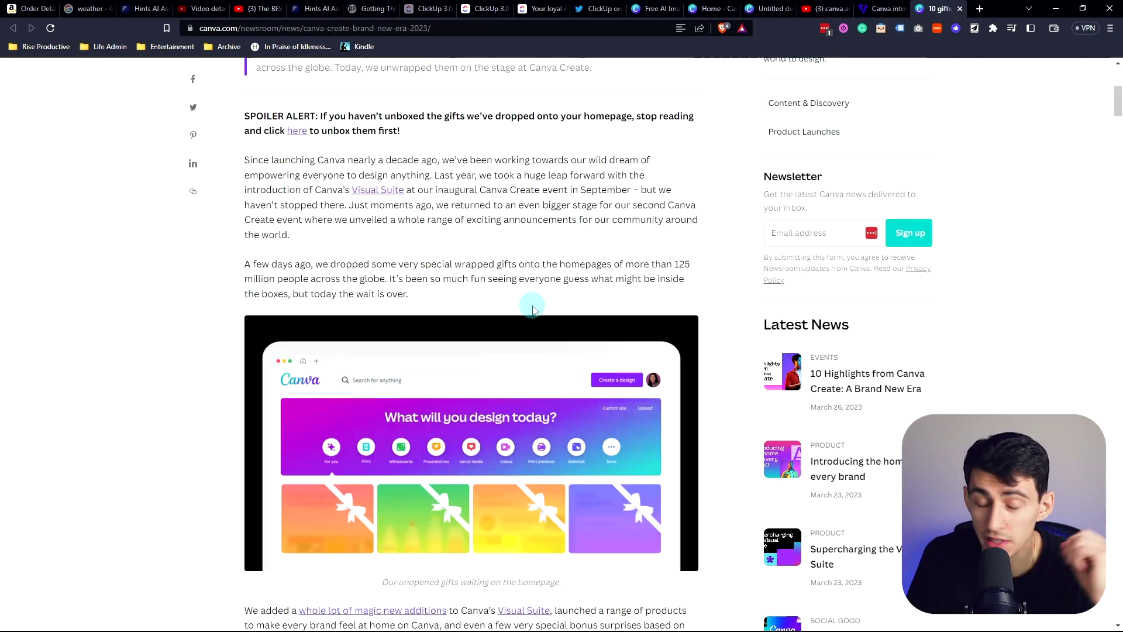
Step: Scroll the article to Gift #1 and open its Magic Design link in a new tab
{"action": "scroll", "coordinate": [534, 308], "scroll_direction": "up", "scroll_amount": 4}
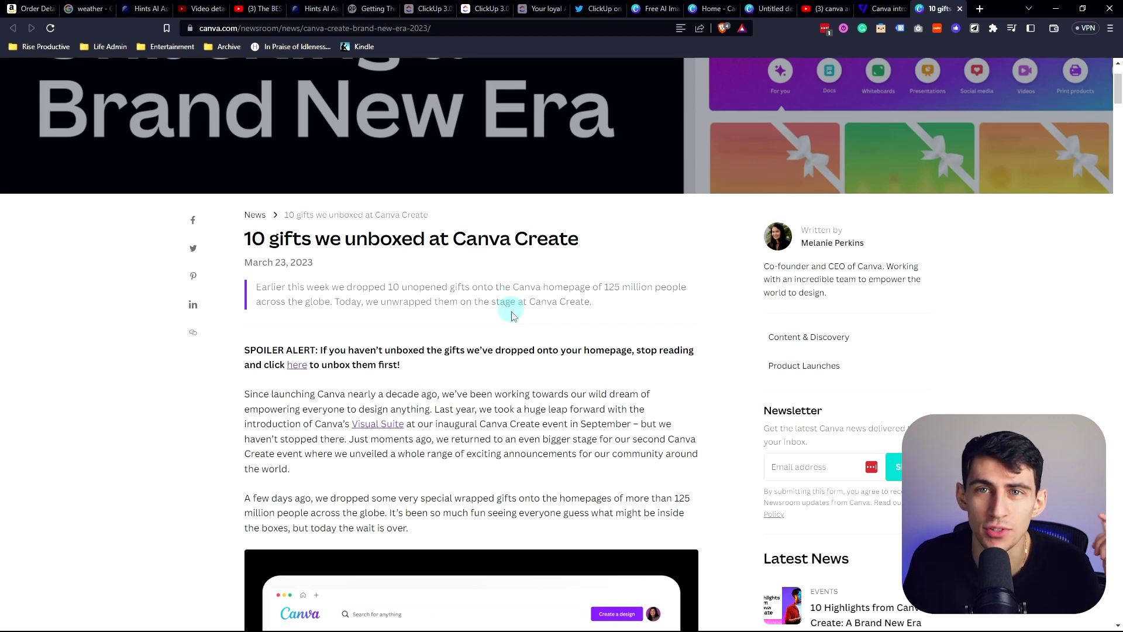
{"action": "scroll", "coordinate": [603, 410], "scroll_direction": "down", "scroll_amount": 10}
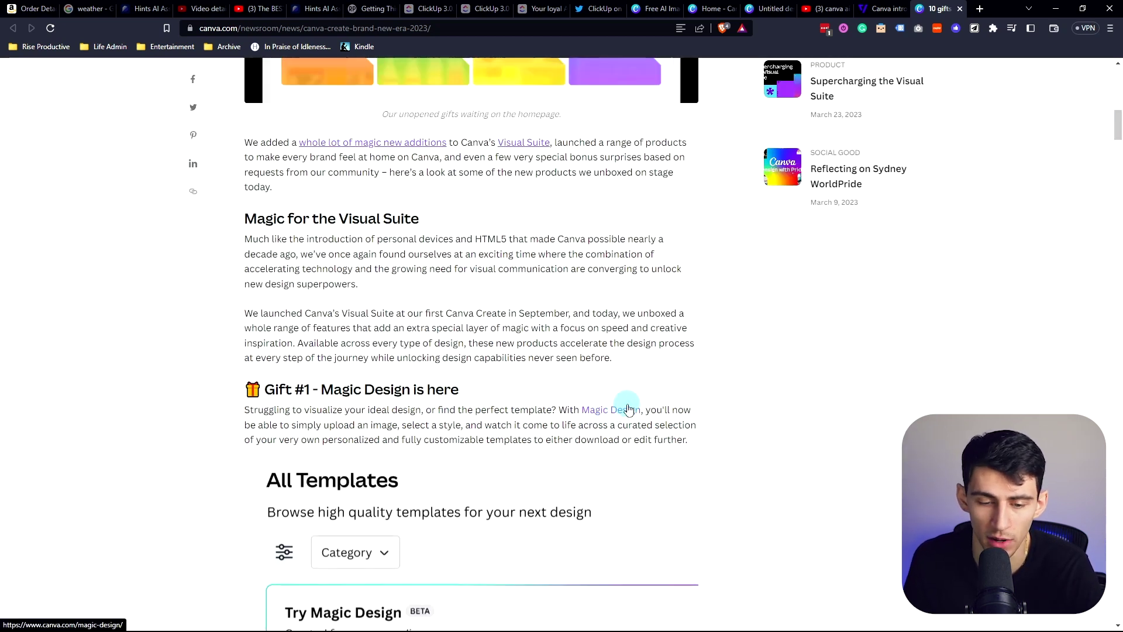
{"action": "scroll", "coordinate": [622, 409], "scroll_direction": "down", "scroll_amount": 1}
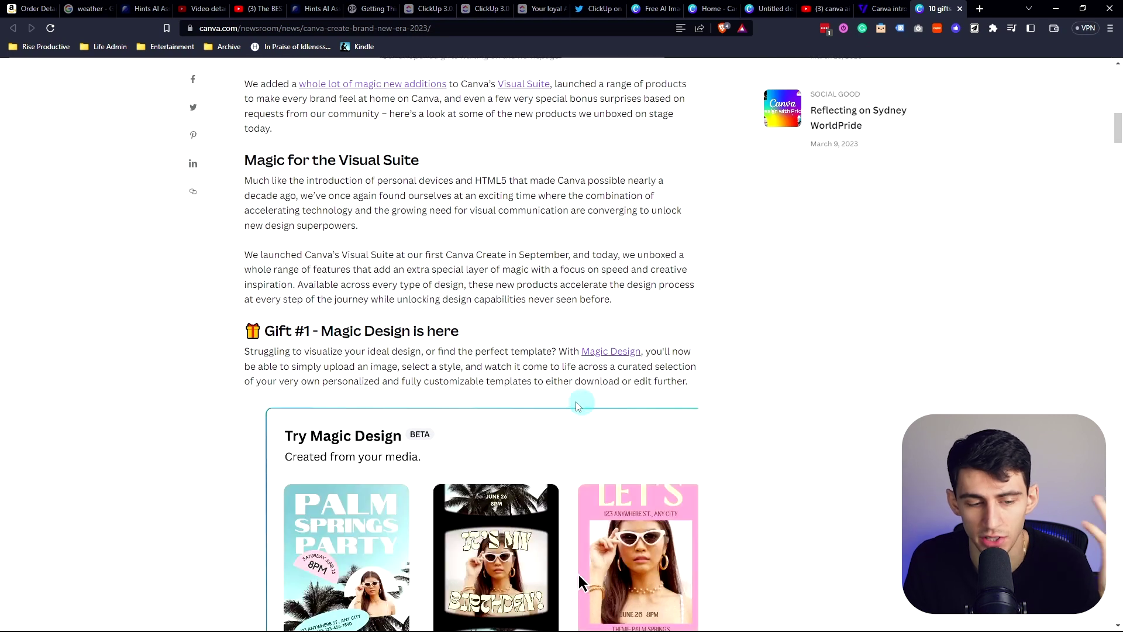
{"action": "middle_click", "coordinate": [614, 353]}
{"action": "key", "text": "ctrl+Tab"}
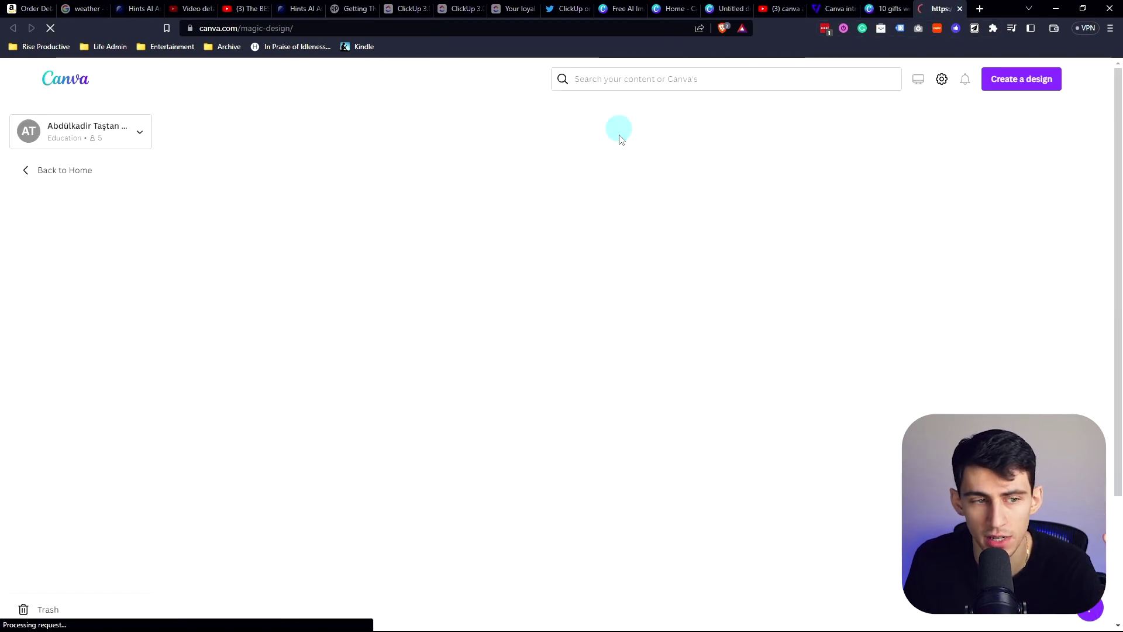
Step: Create a new Education Presentation (16:9) design through Magic Design's Presentations option
{"action": "left_click", "coordinate": [634, 276]}
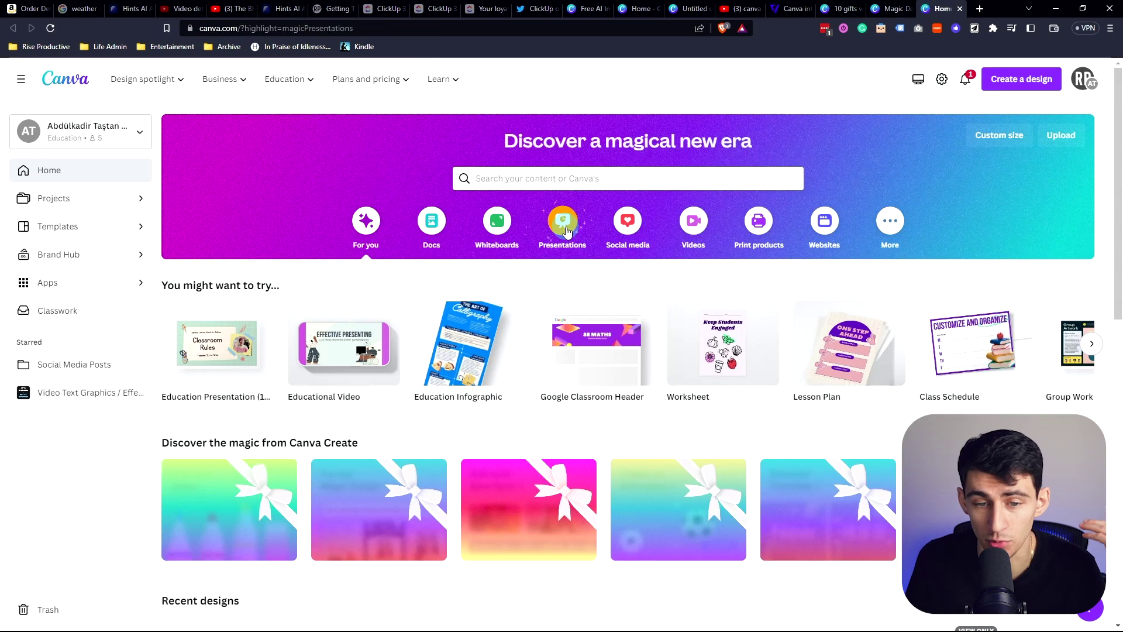
{"action": "left_click", "coordinate": [563, 225]}
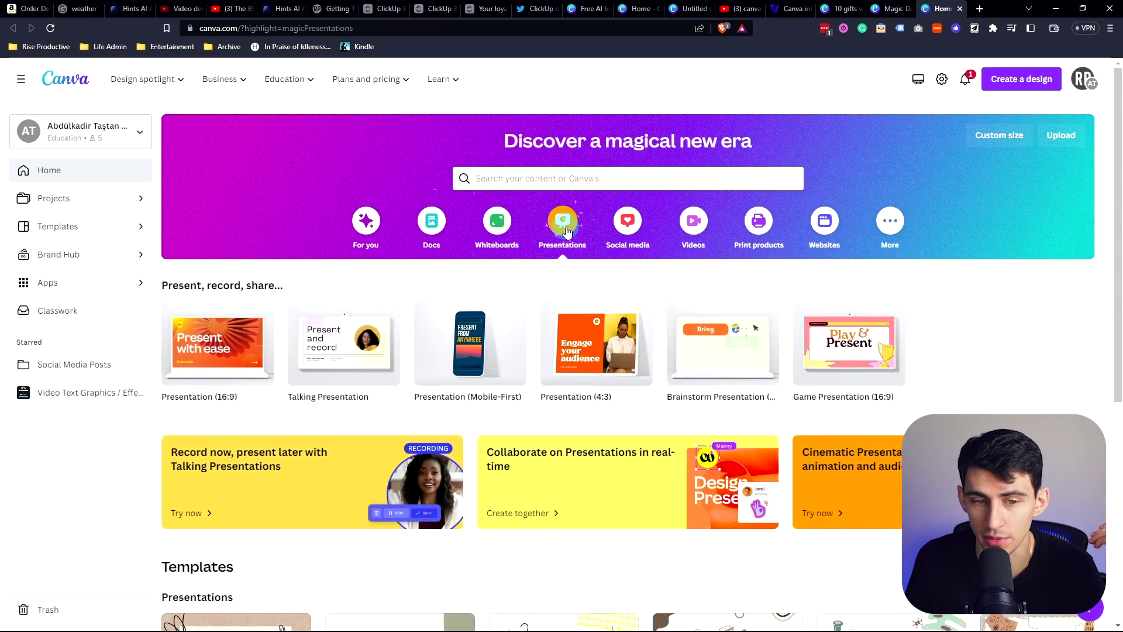
{"action": "left_click", "coordinate": [1019, 81]}
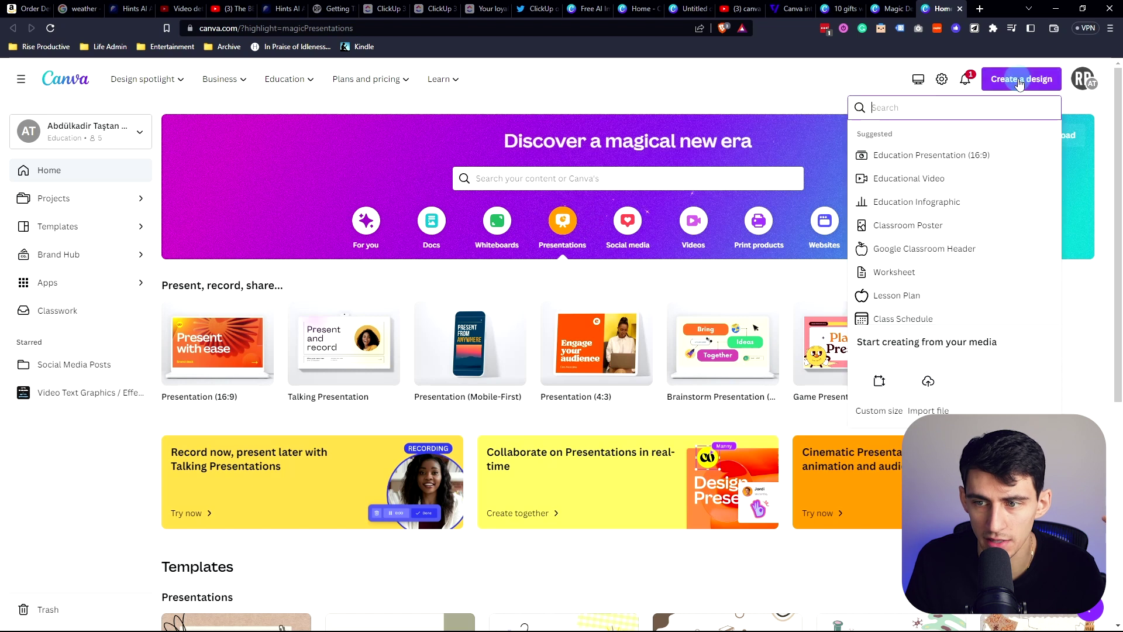
{"action": "left_click", "coordinate": [910, 156]}
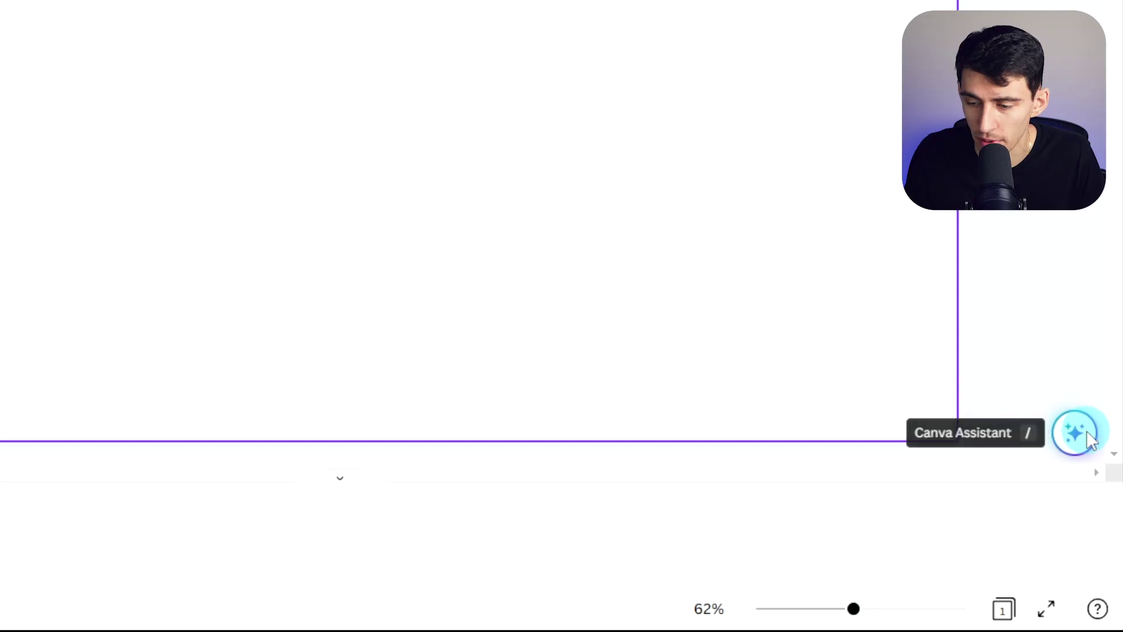
{"action": "left_click", "coordinate": [1081, 436]}
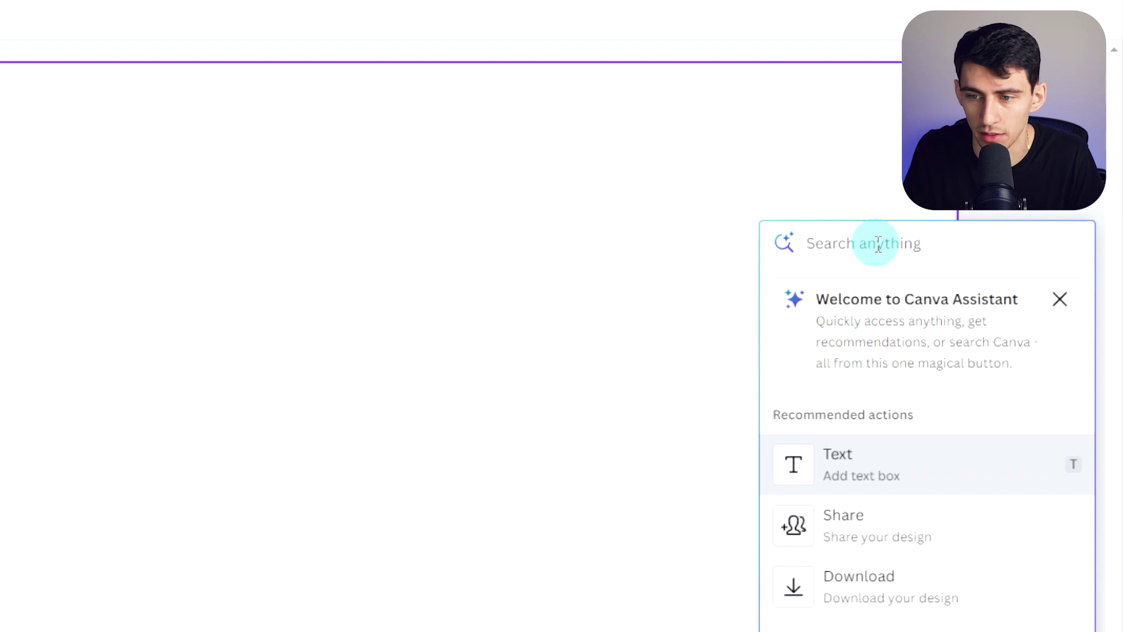
Step: Search Canva Assistant for 'software presentation' and apply the Software Development App template
{"action": "type", "text": "software as a"}
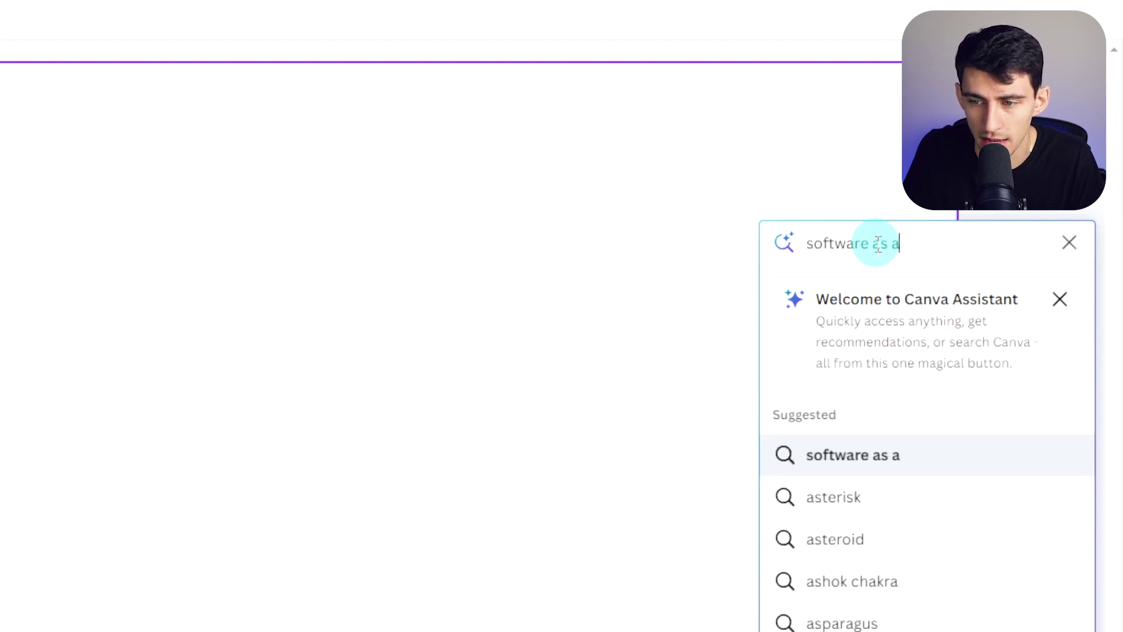
{"action": "type", "text": " service sales "}
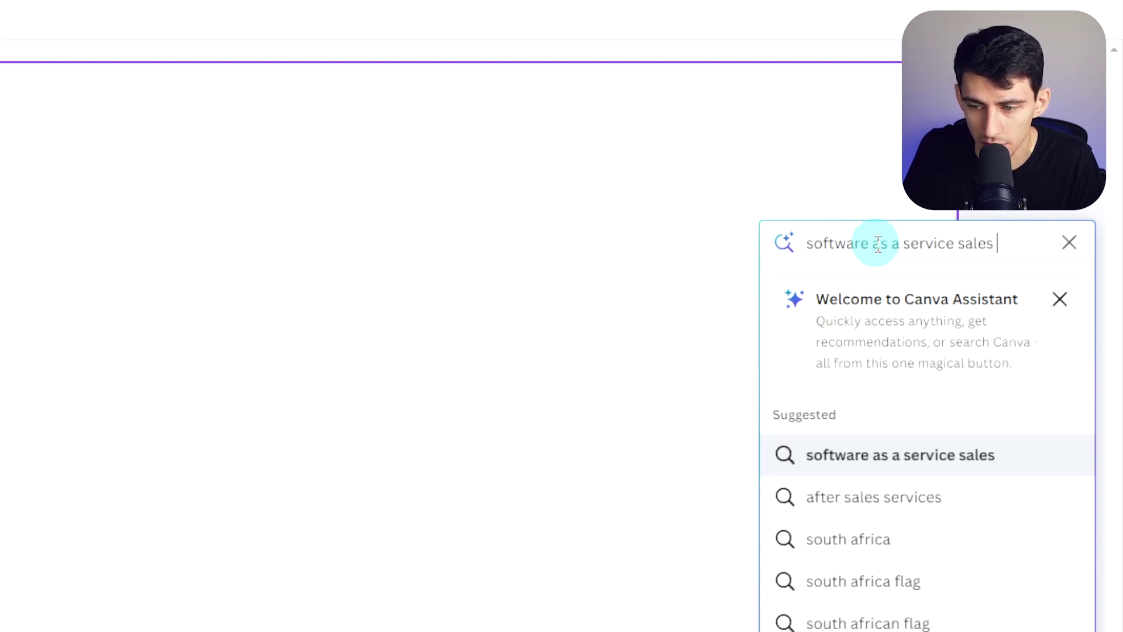
{"action": "type", "text": "presentation"}
{"action": "key", "text": "Return"}
{"action": "key", "text": "ctrl+a"}
{"action": "type", "text": "soft"}
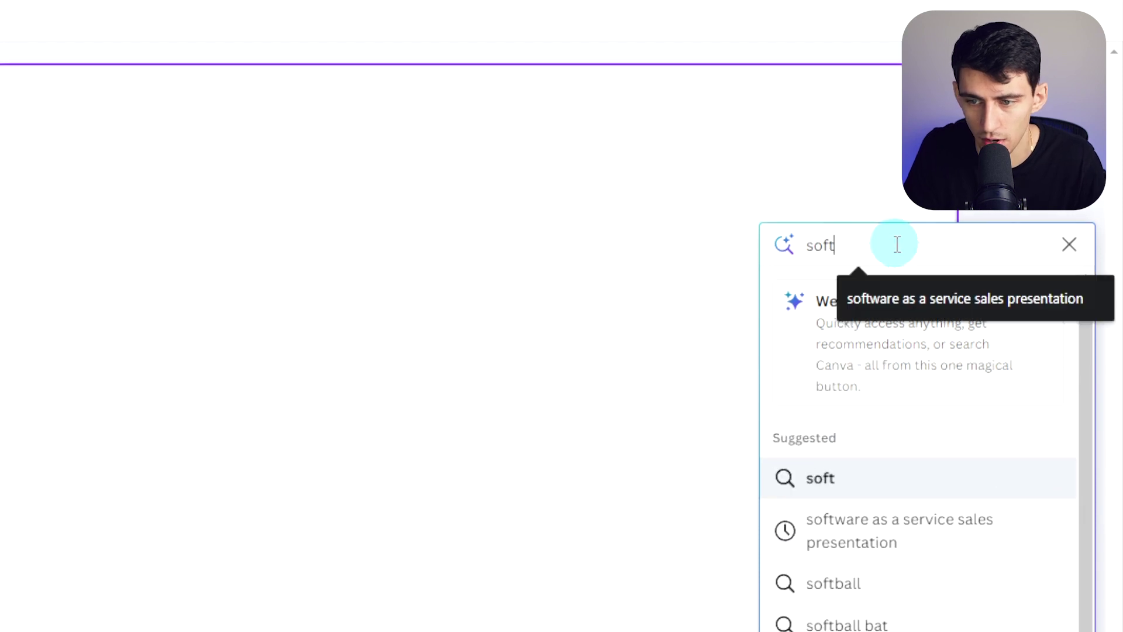
{"action": "type", "text": "ware prese"}
{"action": "key", "text": "Return"}
{"action": "scroll", "coordinate": [852, 377], "scroll_direction": "down", "scroll_amount": 5}
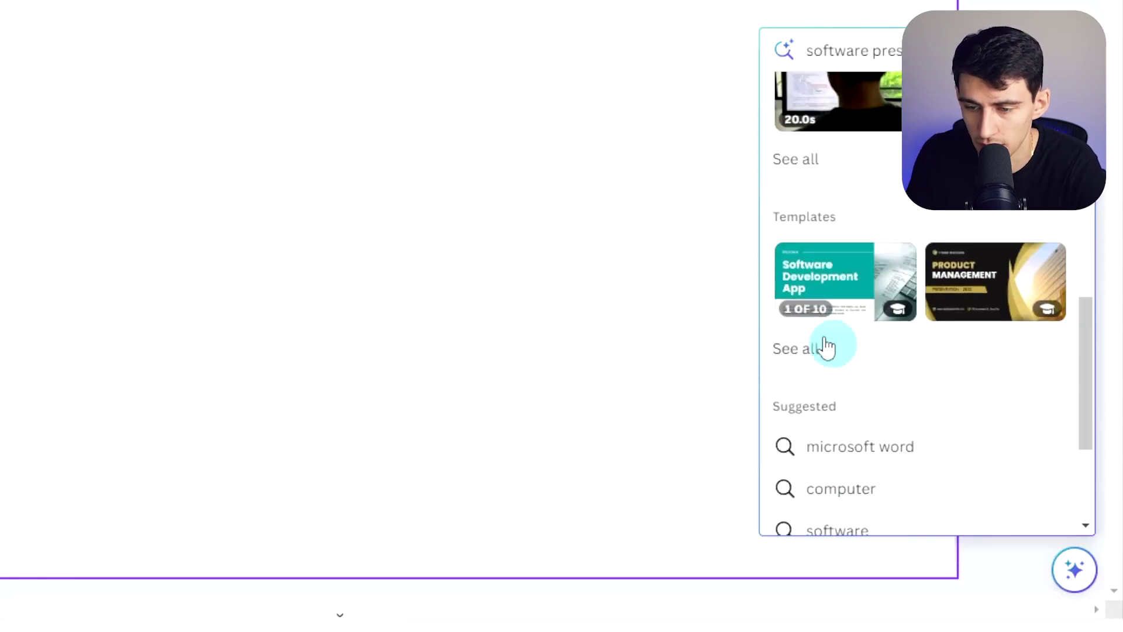
{"action": "left_click", "coordinate": [794, 351]}
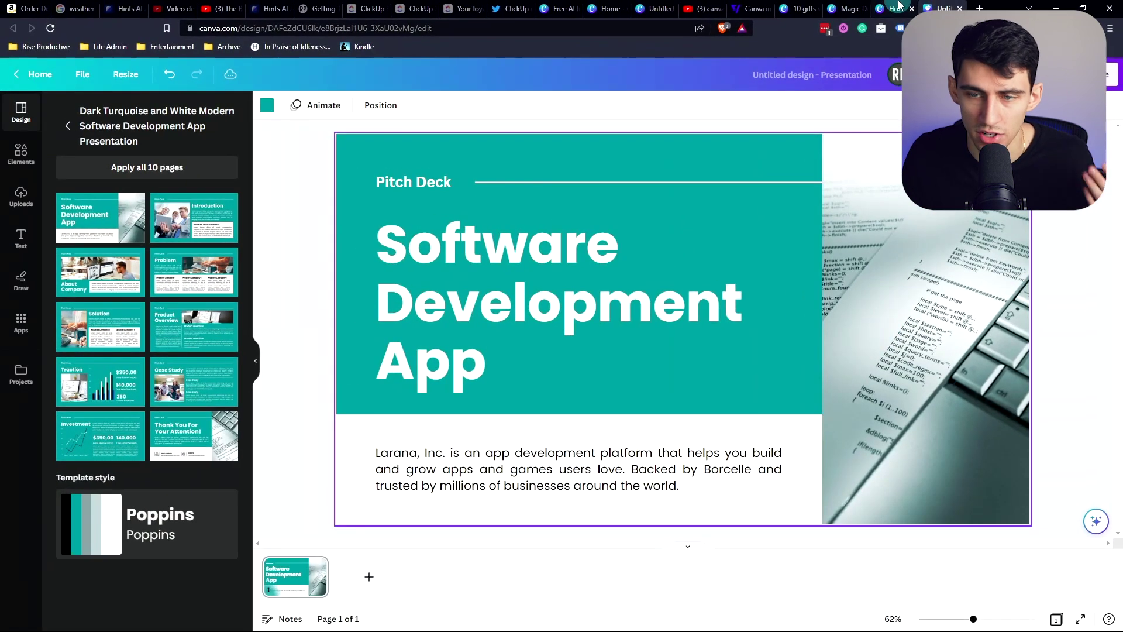
{"action": "left_click", "coordinate": [895, 9]}
Step: Compare the editor and Magic Design tabs, ending on the 'All the features you need' overview
{"action": "left_click", "coordinate": [850, 8]}
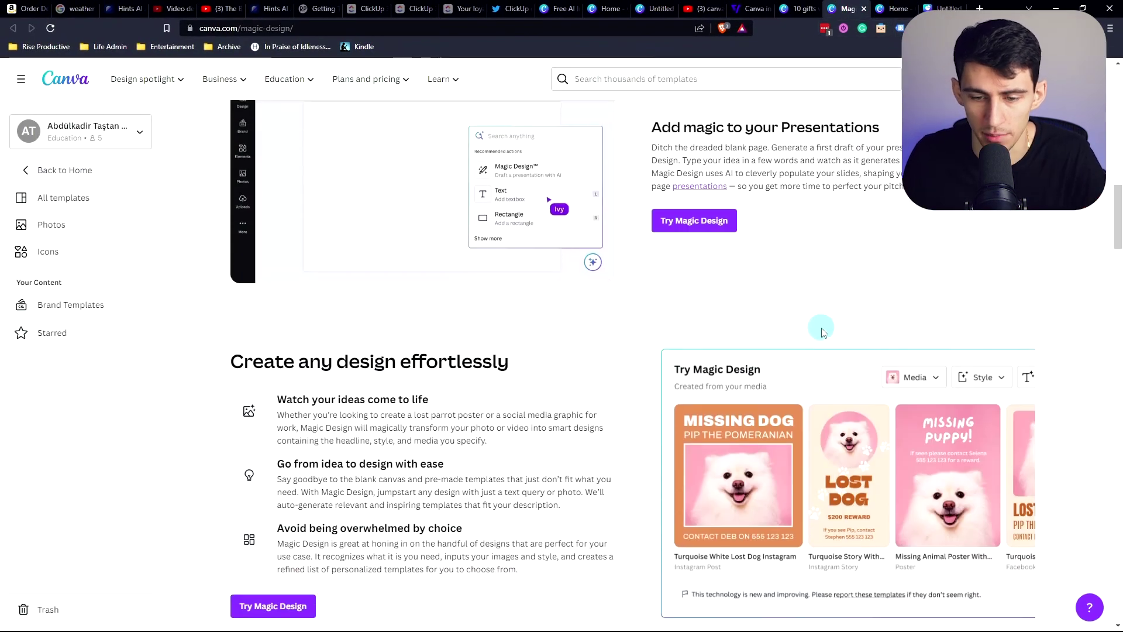
{"action": "scroll", "coordinate": [825, 334], "scroll_direction": "down", "scroll_amount": 1}
{"action": "left_click", "coordinate": [942, 8]}
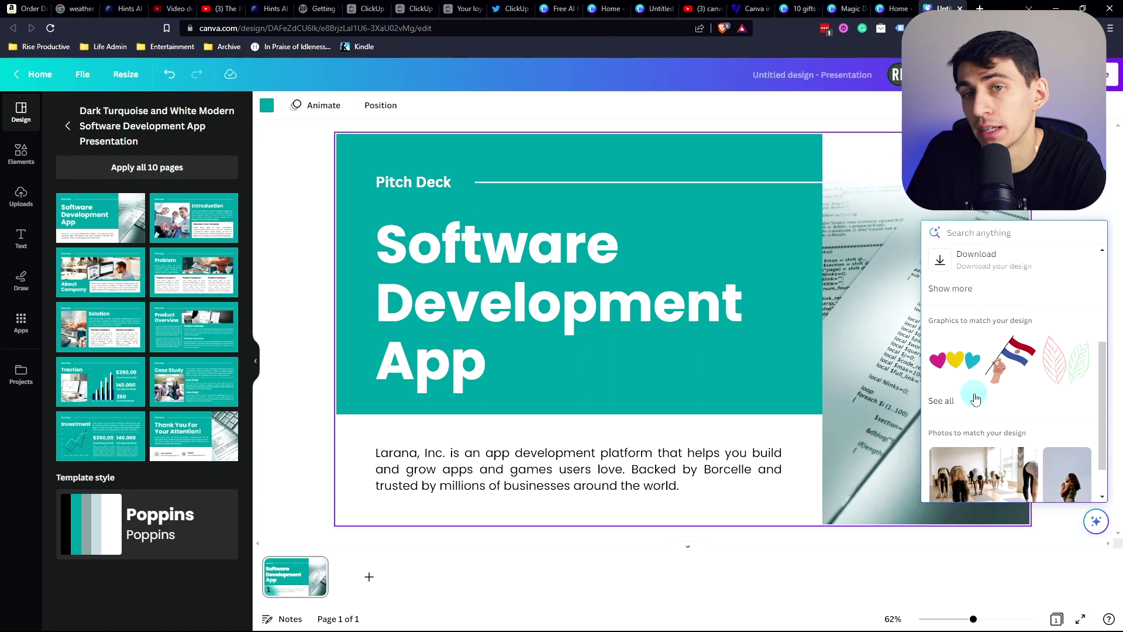
{"action": "scroll", "coordinate": [1013, 342], "scroll_direction": "down", "scroll_amount": 1}
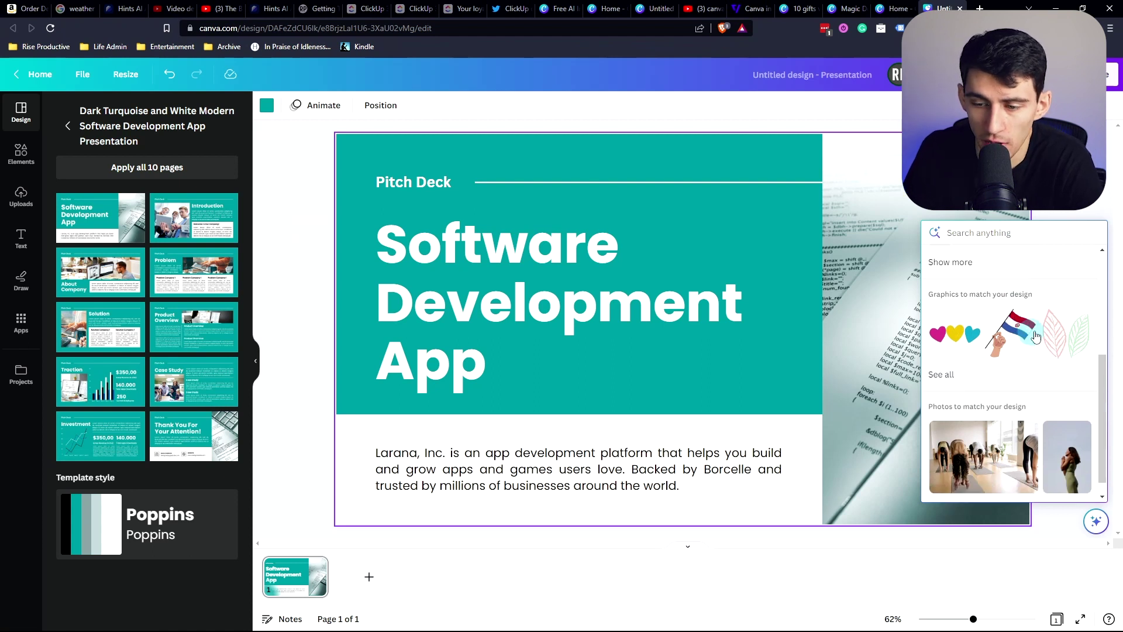
{"action": "scroll", "coordinate": [1021, 351], "scroll_direction": "up", "scroll_amount": 5}
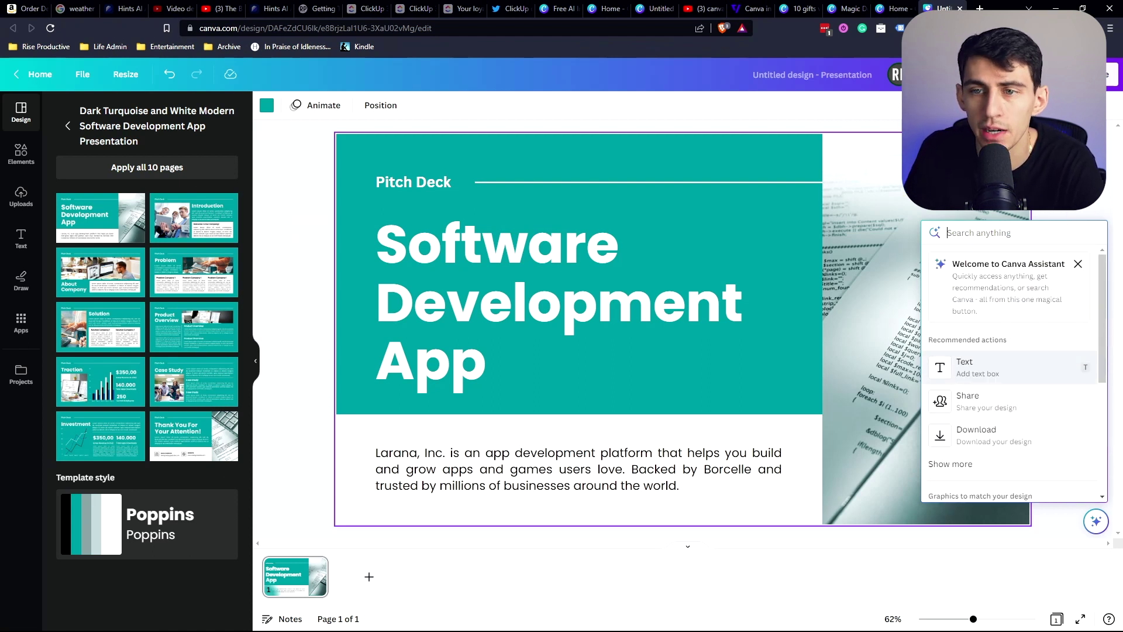
{"action": "left_click", "coordinate": [846, 8]}
{"action": "left_click", "coordinate": [895, 8]}
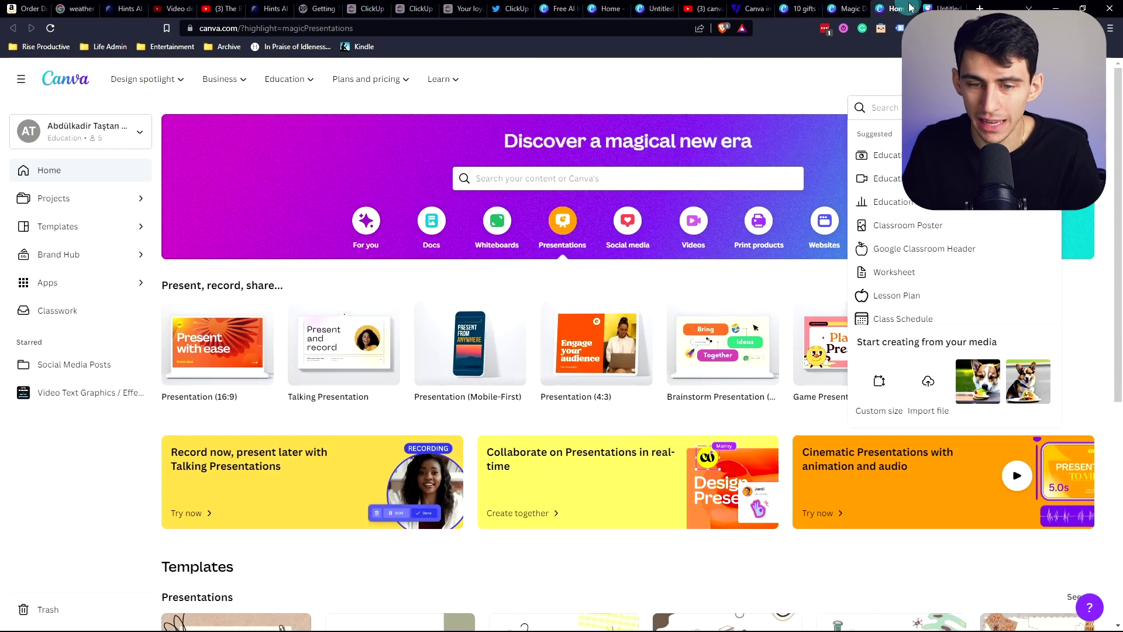
{"action": "left_click", "coordinate": [845, 8]}
{"action": "scroll", "coordinate": [707, 206], "scroll_direction": "down", "scroll_amount": 1}
{"action": "scroll", "coordinate": [707, 208], "scroll_direction": "up", "scroll_amount": 1}
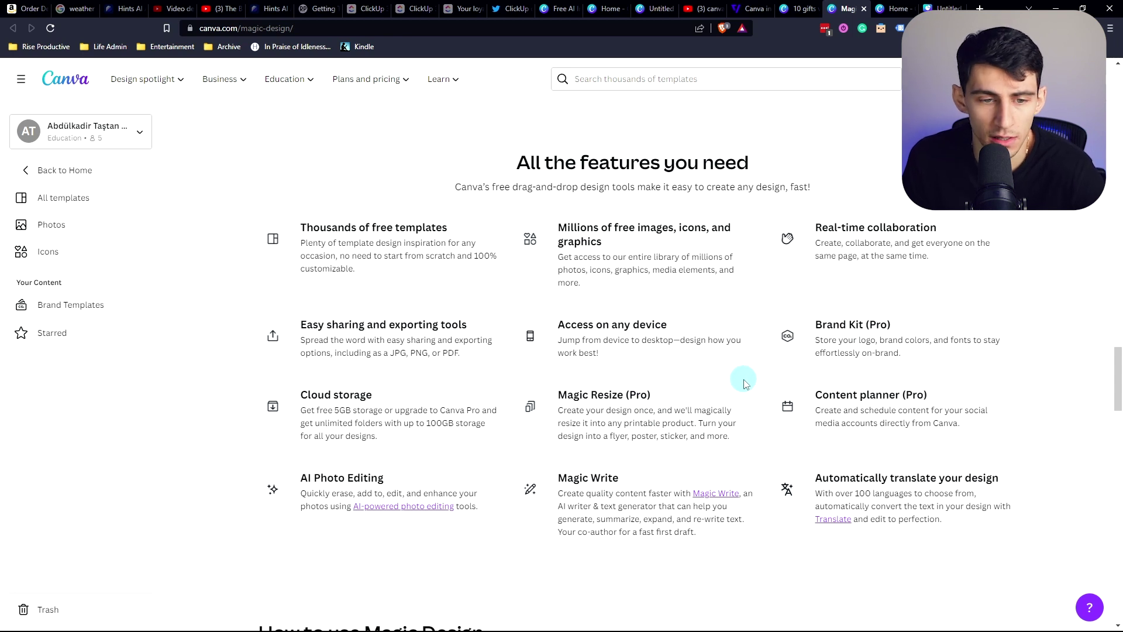
{"action": "left_click", "coordinate": [1106, 75]}
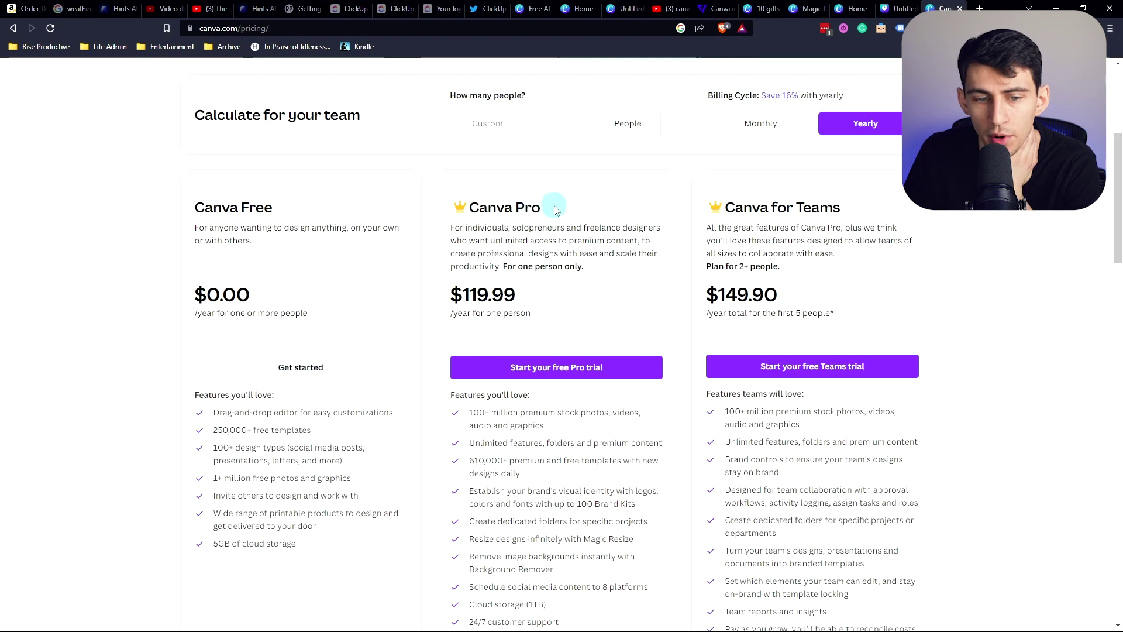
Step: Scroll the pricing page to review the Free, Pro and Teams plan features
{"action": "scroll", "coordinate": [559, 209], "scroll_direction": "down", "scroll_amount": 1}
{"action": "scroll", "coordinate": [557, 212], "scroll_direction": "up", "scroll_amount": 1}
{"action": "scroll", "coordinate": [558, 228], "scroll_direction": "up", "scroll_amount": 1}
{"action": "scroll", "coordinate": [552, 231], "scroll_direction": "down", "scroll_amount": 1}
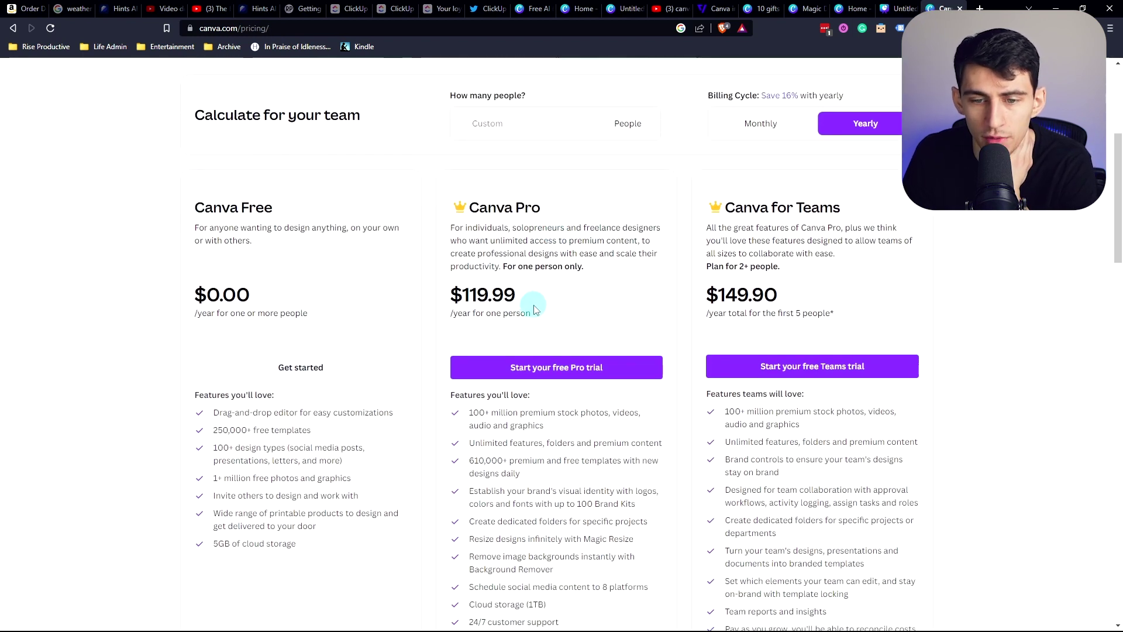
{"action": "scroll", "coordinate": [534, 310], "scroll_direction": "up", "scroll_amount": 1}
{"action": "scroll", "coordinate": [533, 310], "scroll_direction": "down", "scroll_amount": 2}
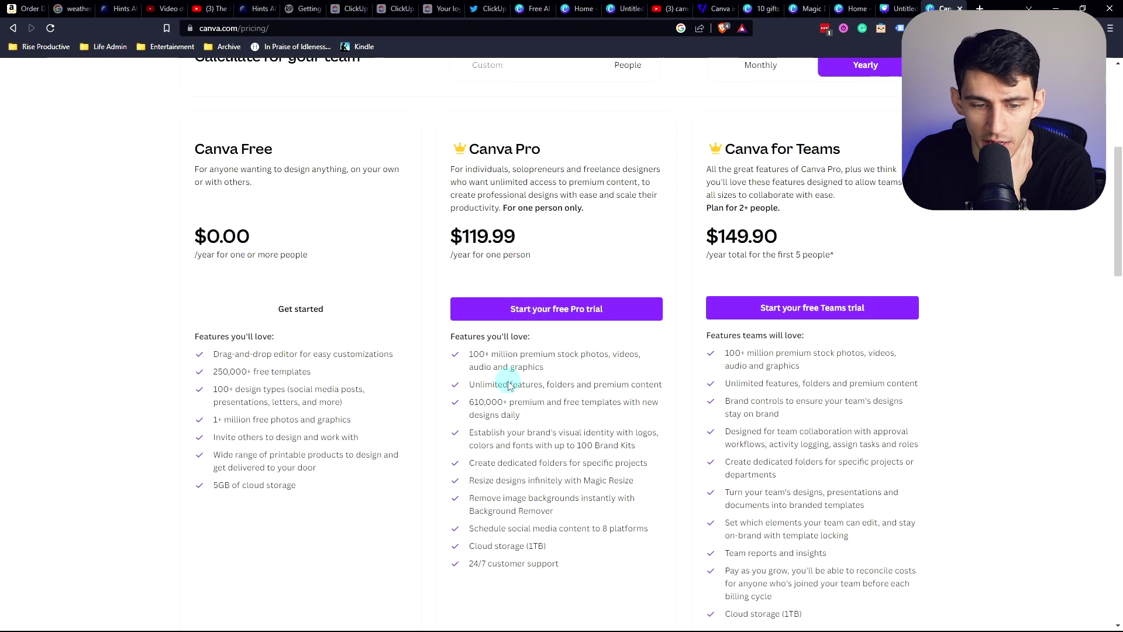
{"action": "scroll", "coordinate": [503, 375], "scroll_direction": "down", "scroll_amount": 1}
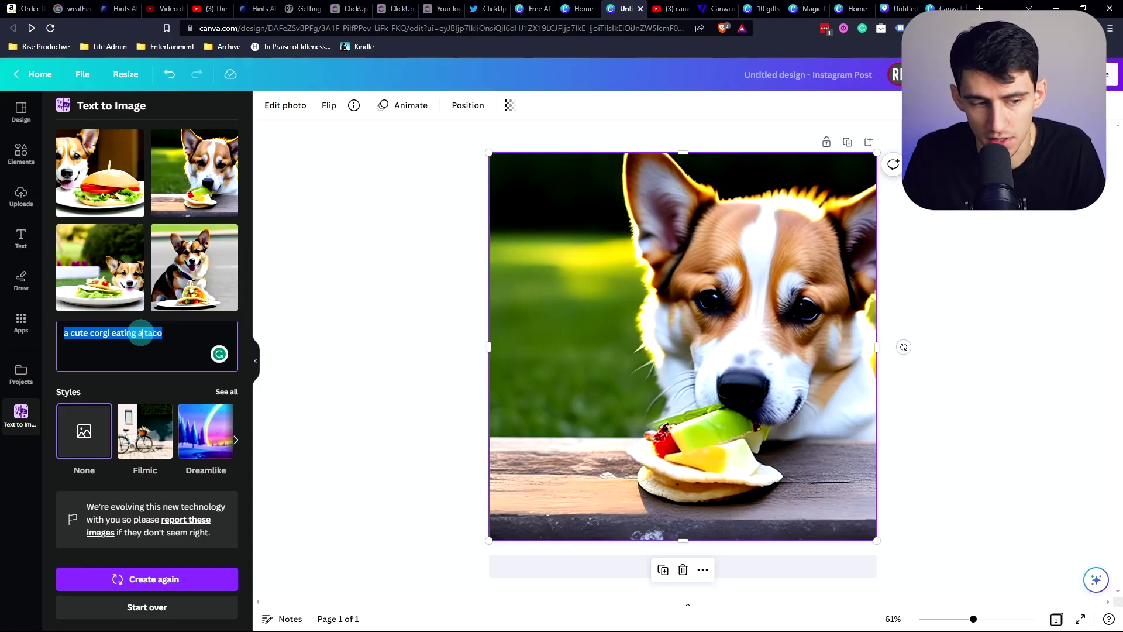
Step: Generate Seneca quote images, replace the corgi with the sunset-road result, and select Dreamlike style
{"action": "type", "text": "autifully designed quo"}
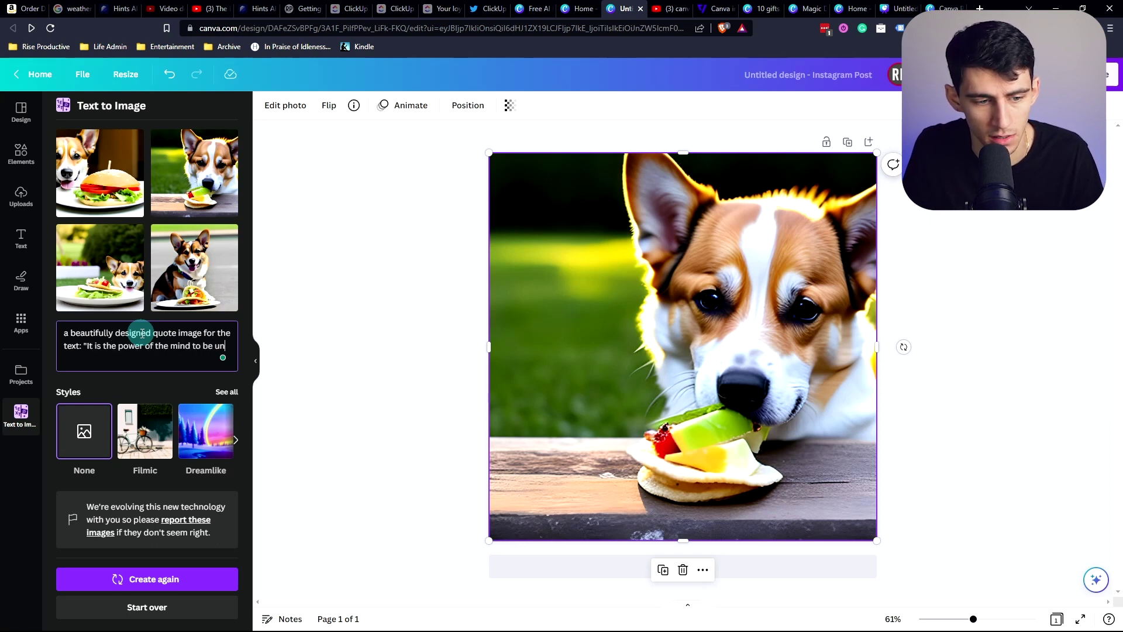
{"action": "key", "text": "Return"}
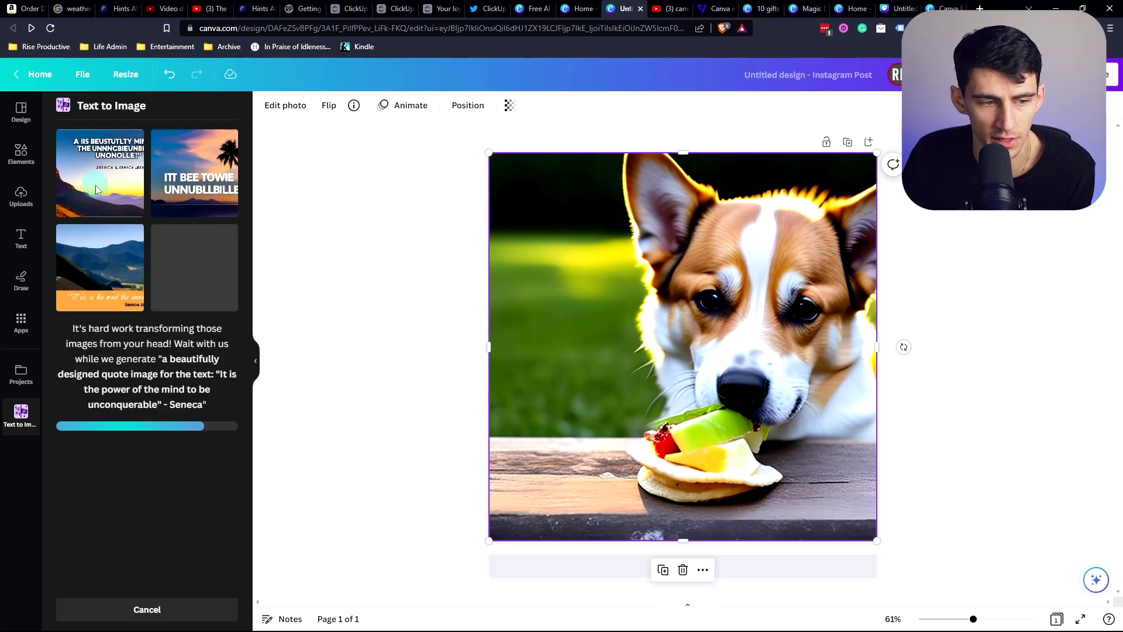
{"action": "left_click_drag", "start_coordinate": [194, 267], "coordinate": [520, 286]}
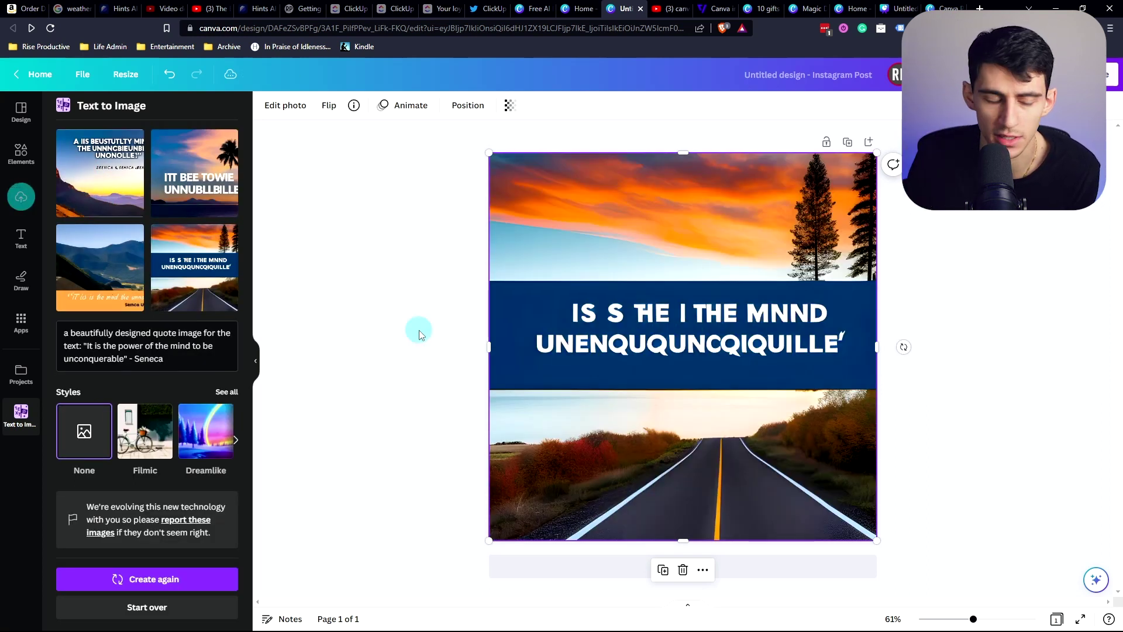
{"action": "left_click", "coordinate": [203, 348]}
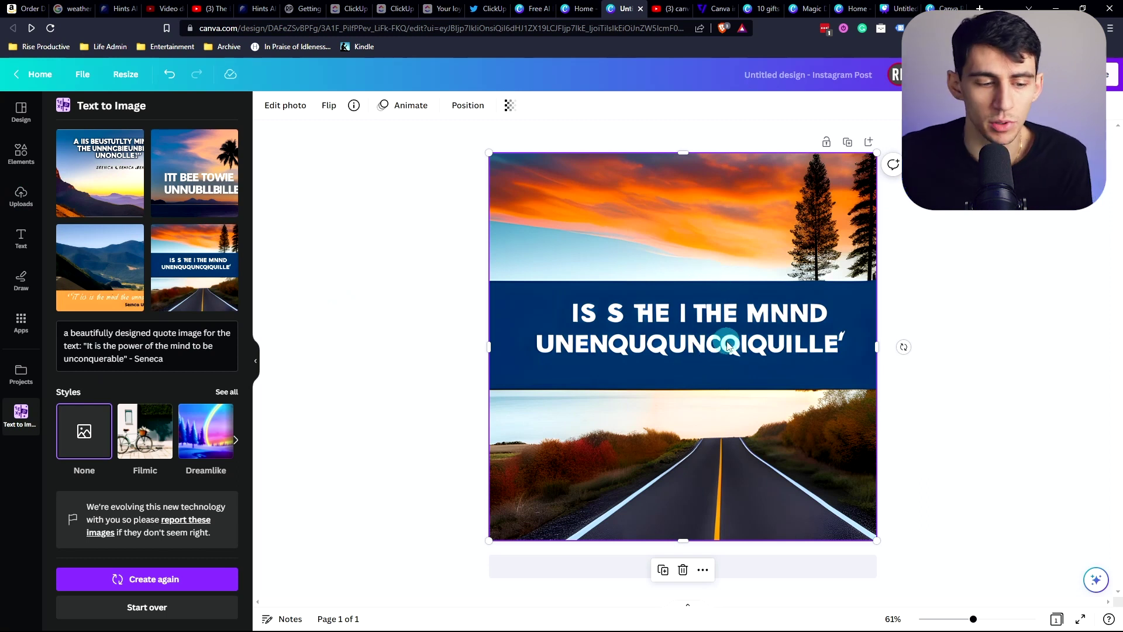
{"action": "left_click", "coordinate": [195, 440]}
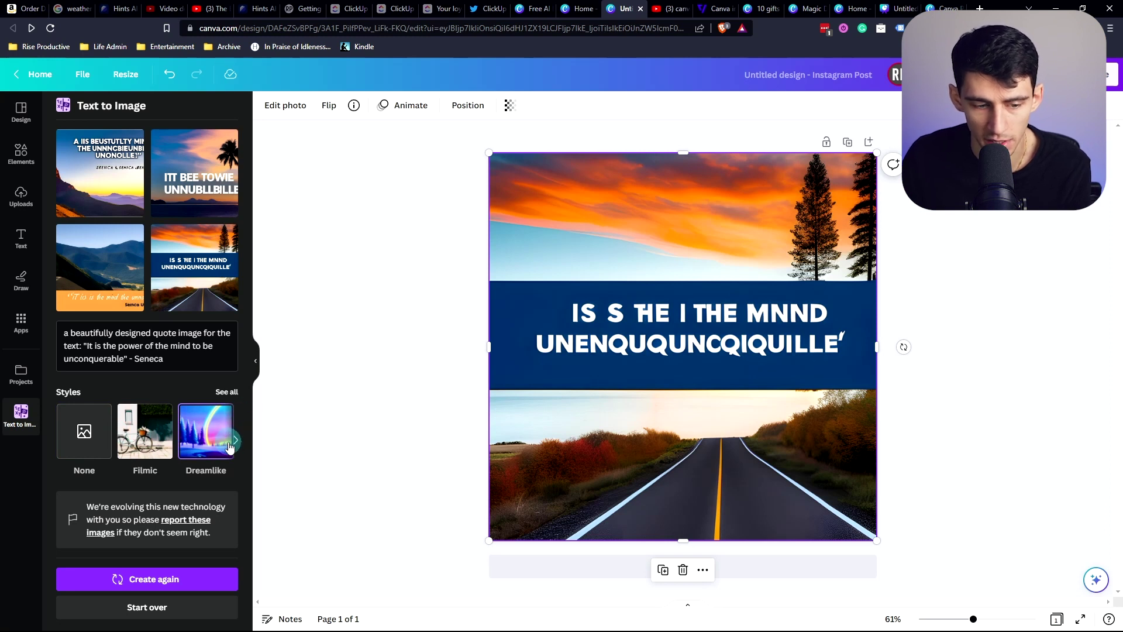
Step: Regenerate the quote in Dreamlike, then Filmic style, placing the grey-blue Filmic image on the post
{"action": "left_click", "coordinate": [176, 580]}
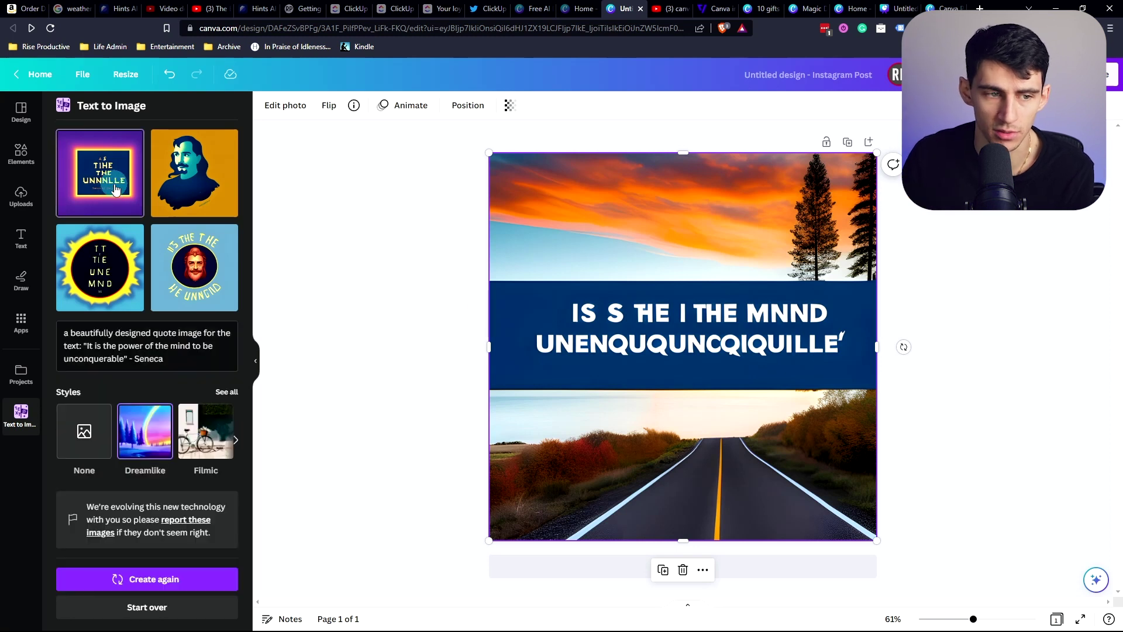
{"action": "left_click_drag", "start_coordinate": [100, 173], "coordinate": [591, 266]}
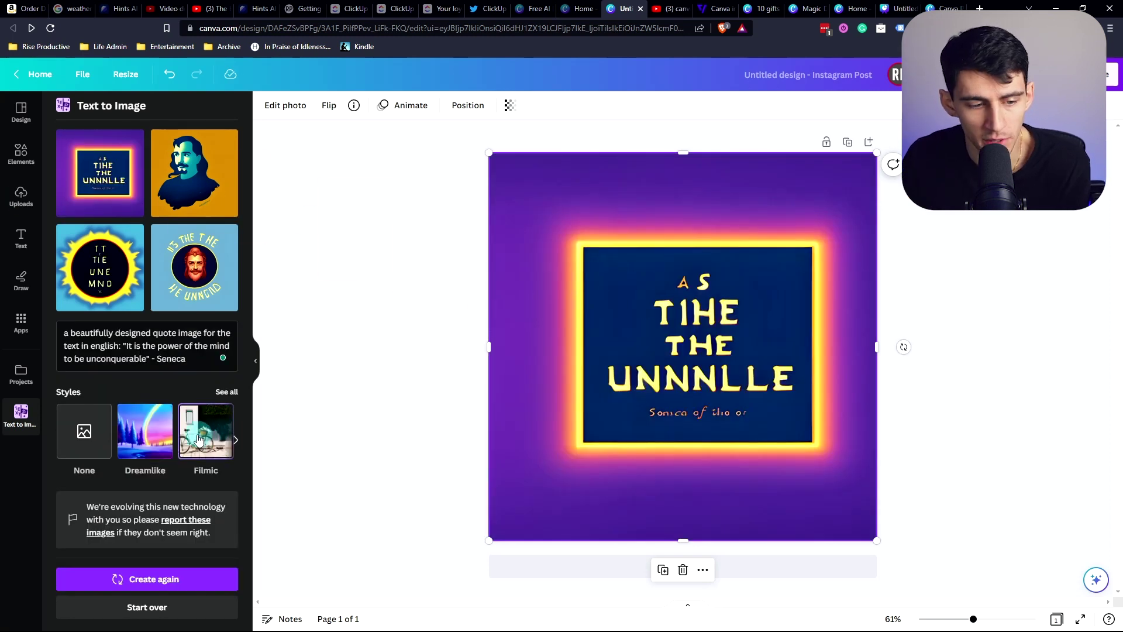
{"action": "left_click", "coordinate": [98, 347]}
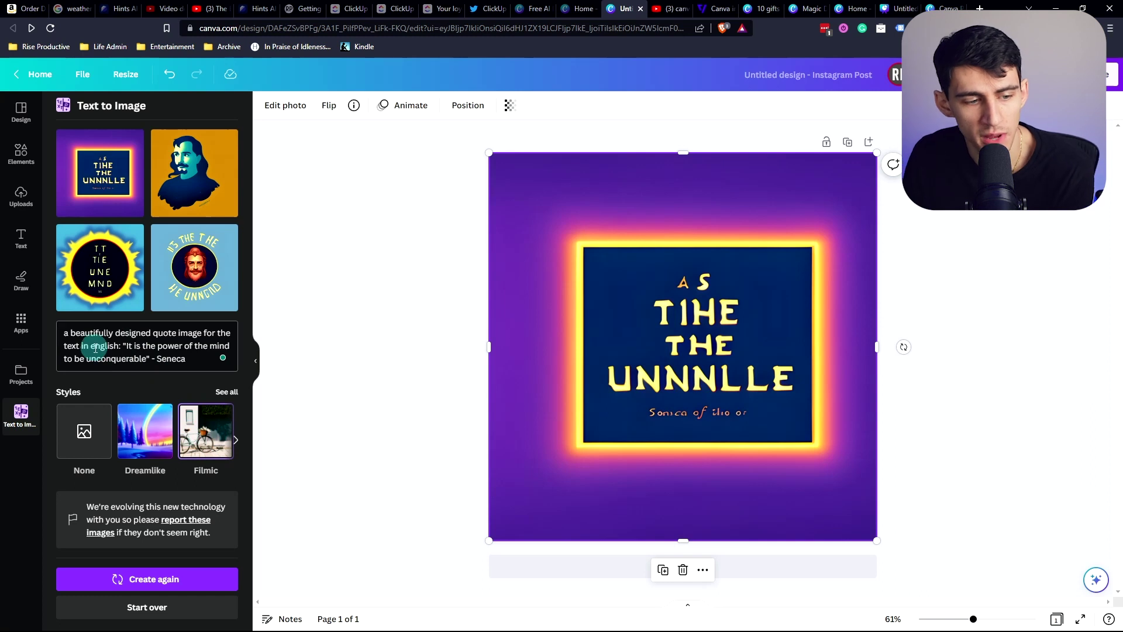
{"action": "left_click", "coordinate": [154, 578]}
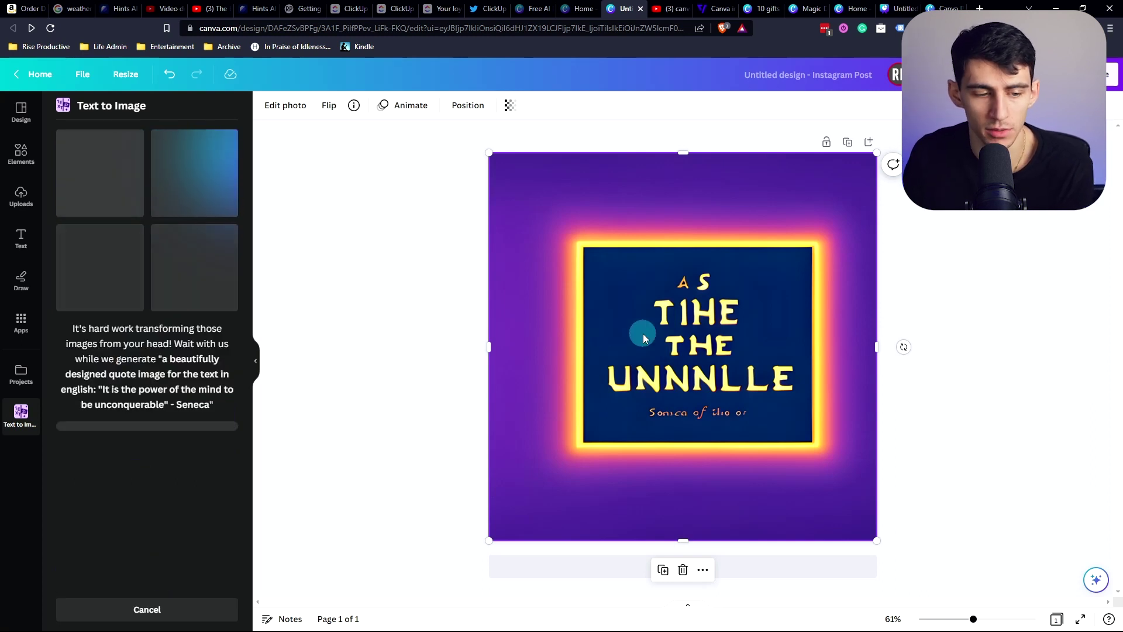
{"action": "left_click_drag", "start_coordinate": [114, 258], "coordinate": [680, 383]}
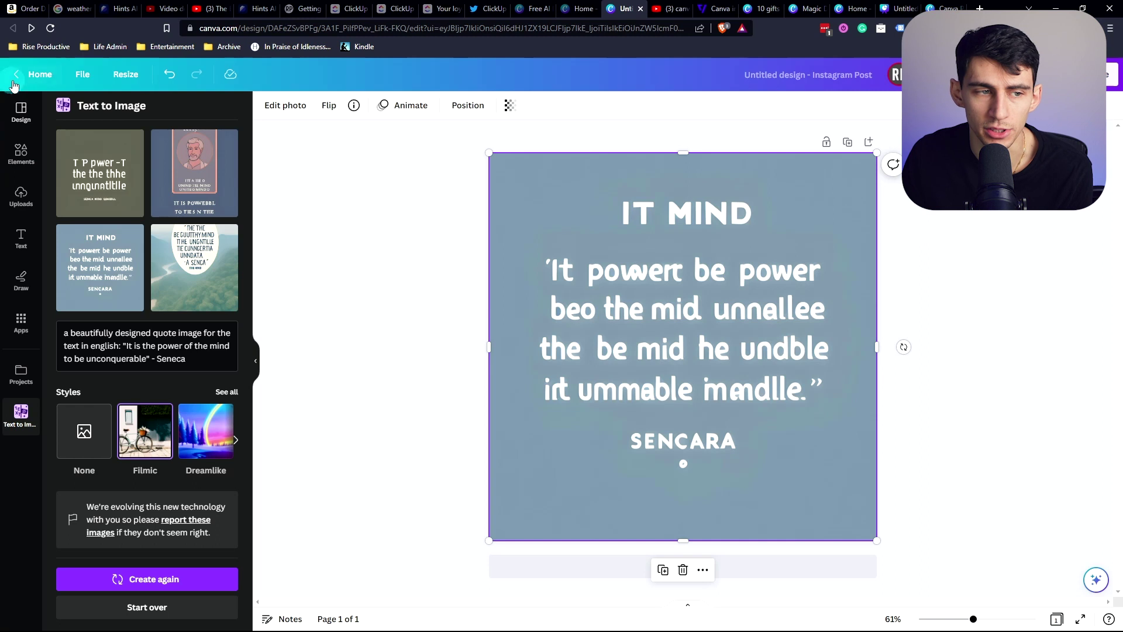
{"action": "left_click", "coordinate": [36, 74]}
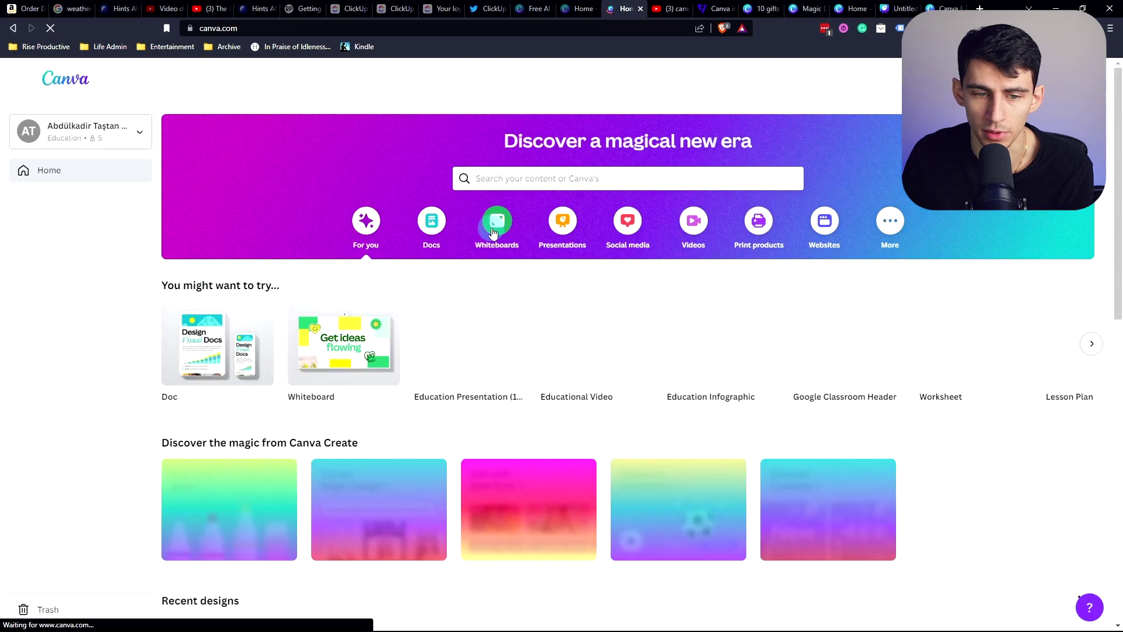